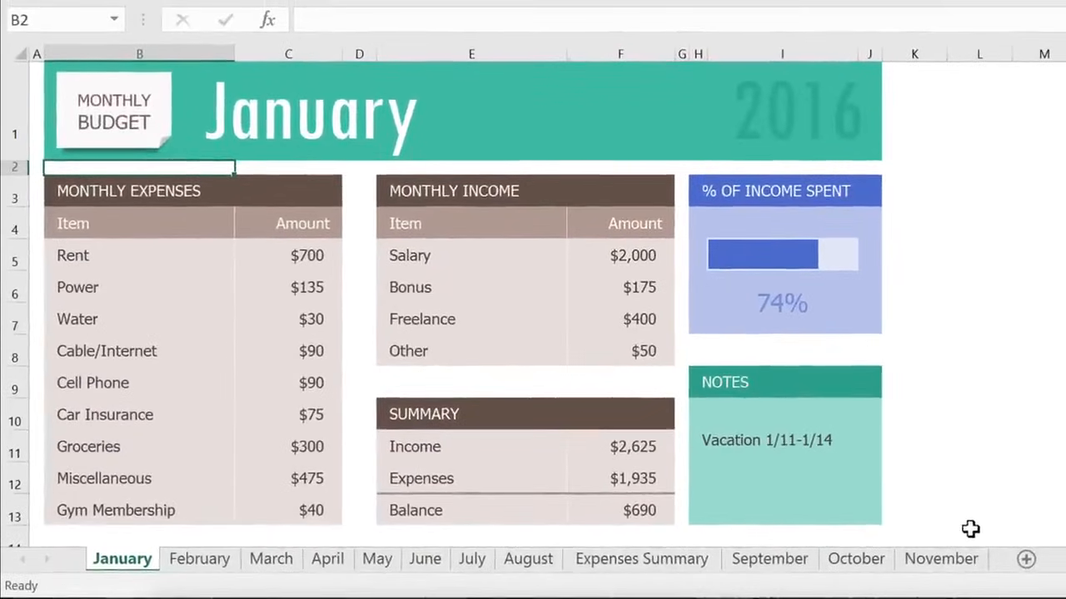
# Add a new blank worksheet directly after the November sheet
pyautogui.click(941, 560)
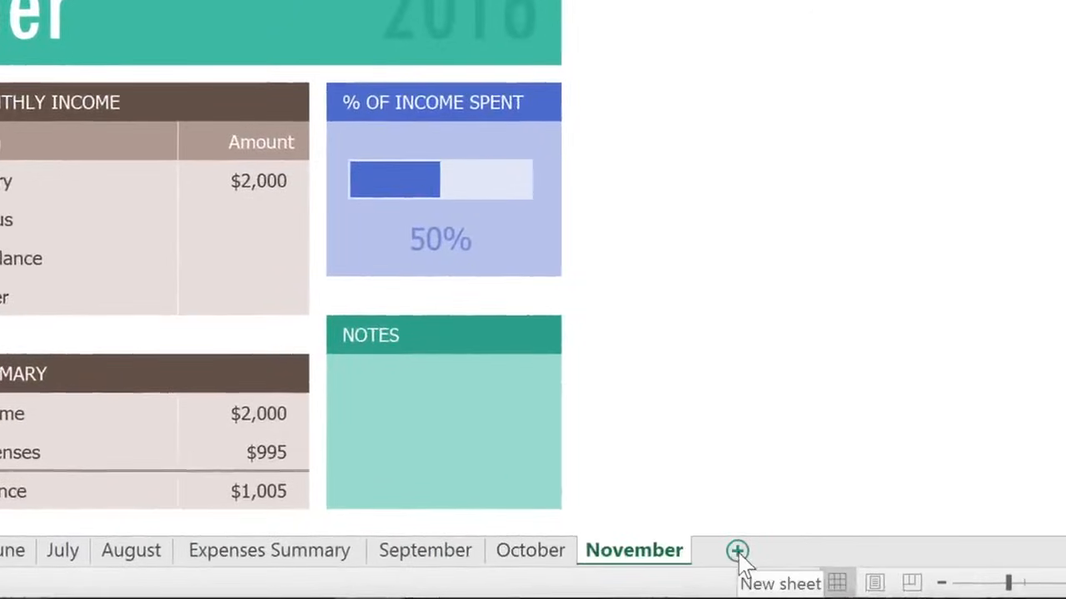
pyautogui.click(736, 551)
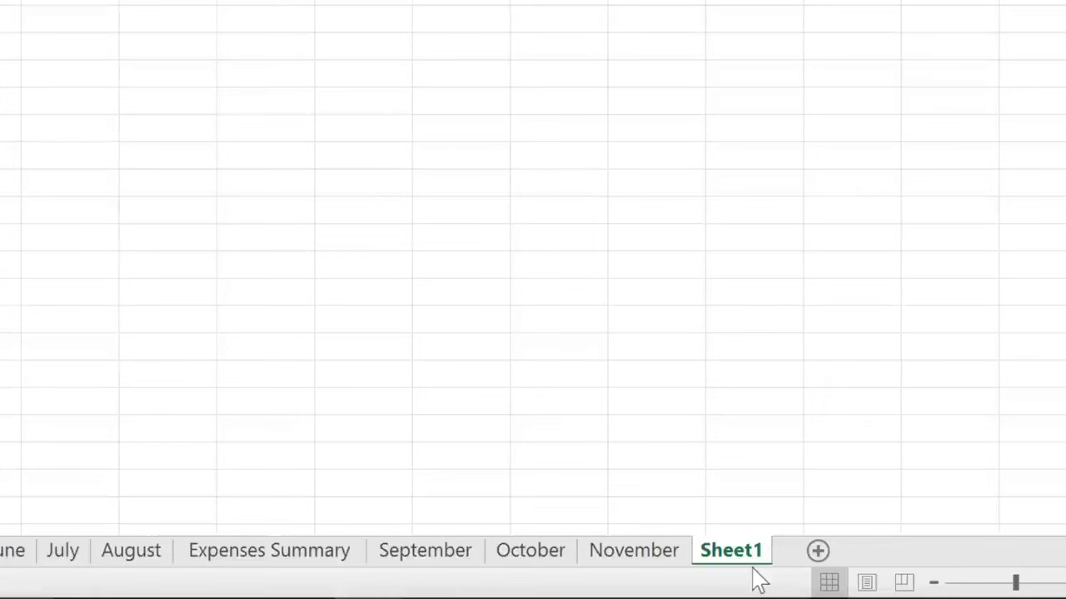
# Create a copy of the November sheet and place it at the end of the workbook
pyautogui.rightClick(666, 564)
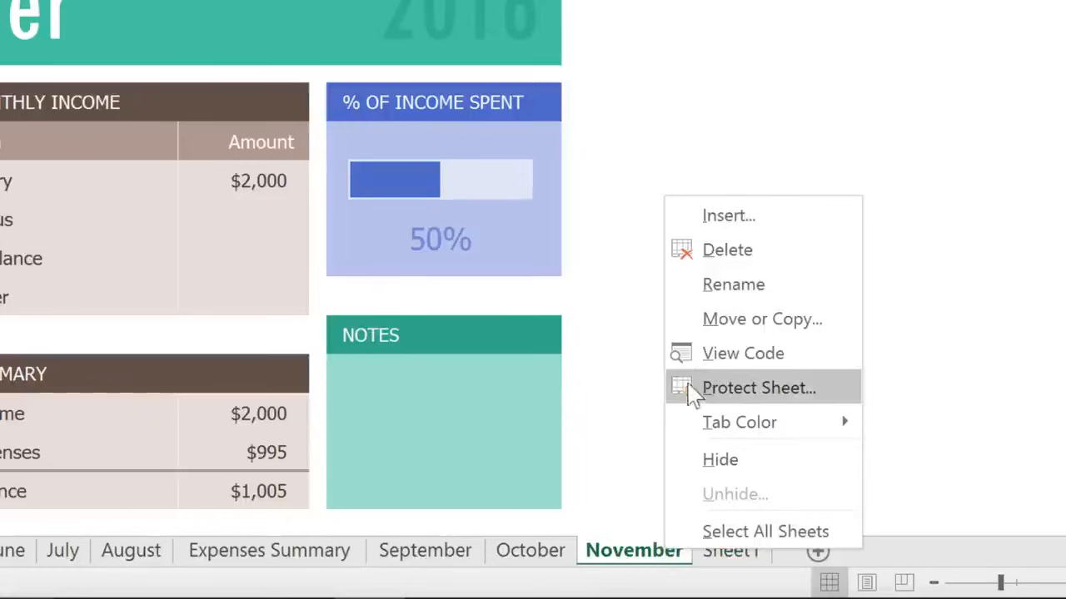
pyautogui.click(696, 336)
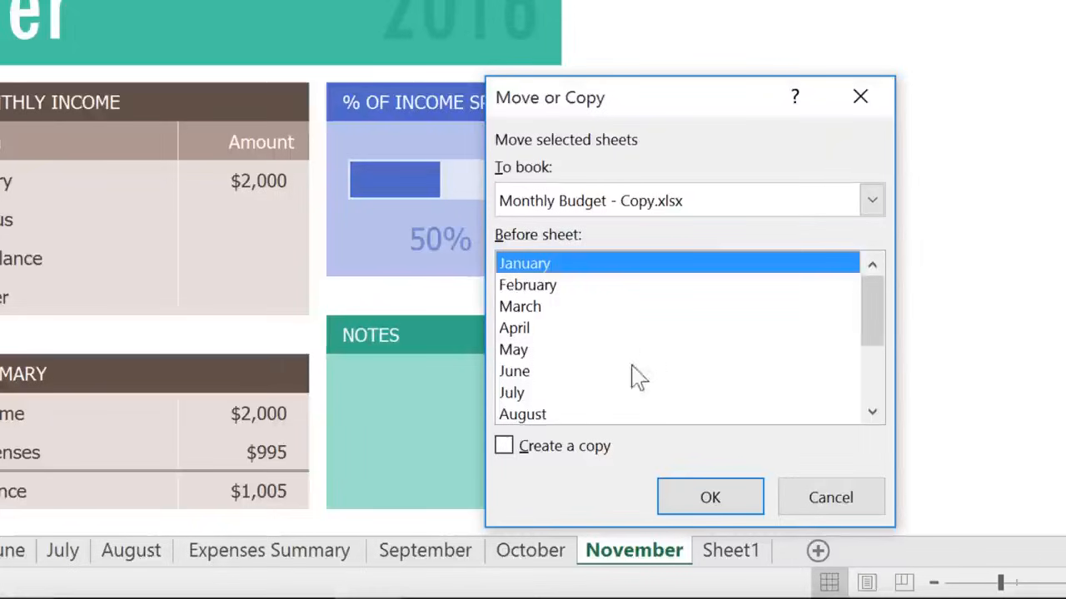
pyautogui.click(508, 450)
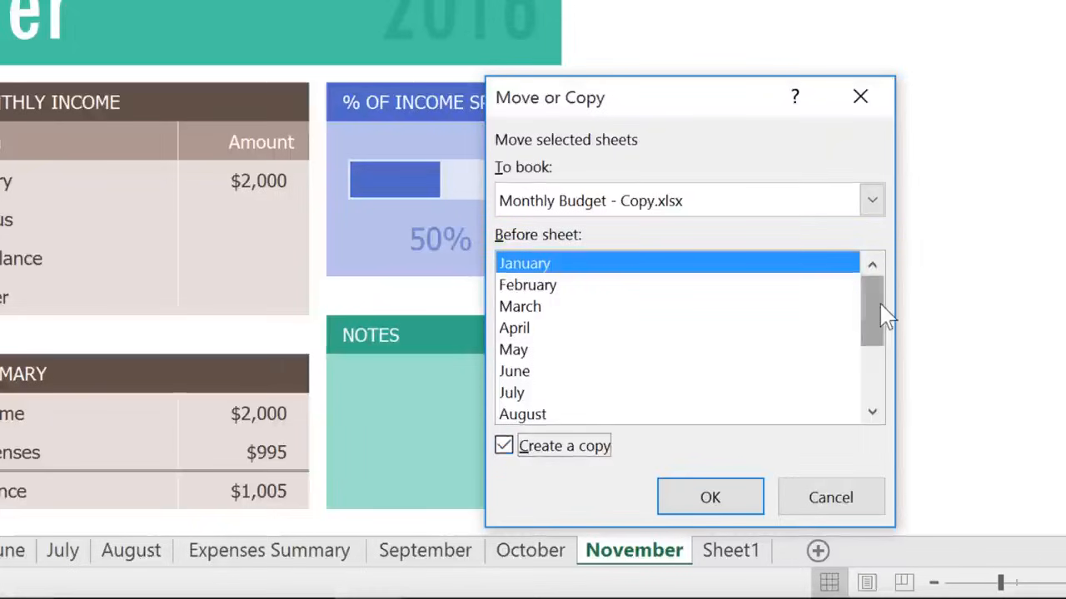
pyautogui.moveTo(885, 316); pyautogui.dragTo(882, 385)
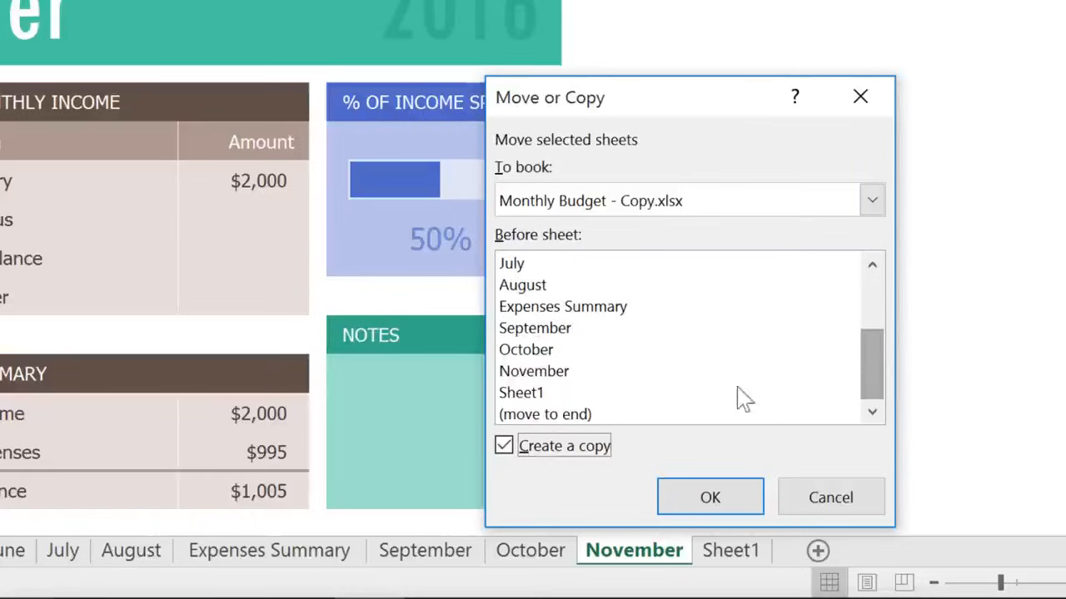
pyautogui.click(583, 412)
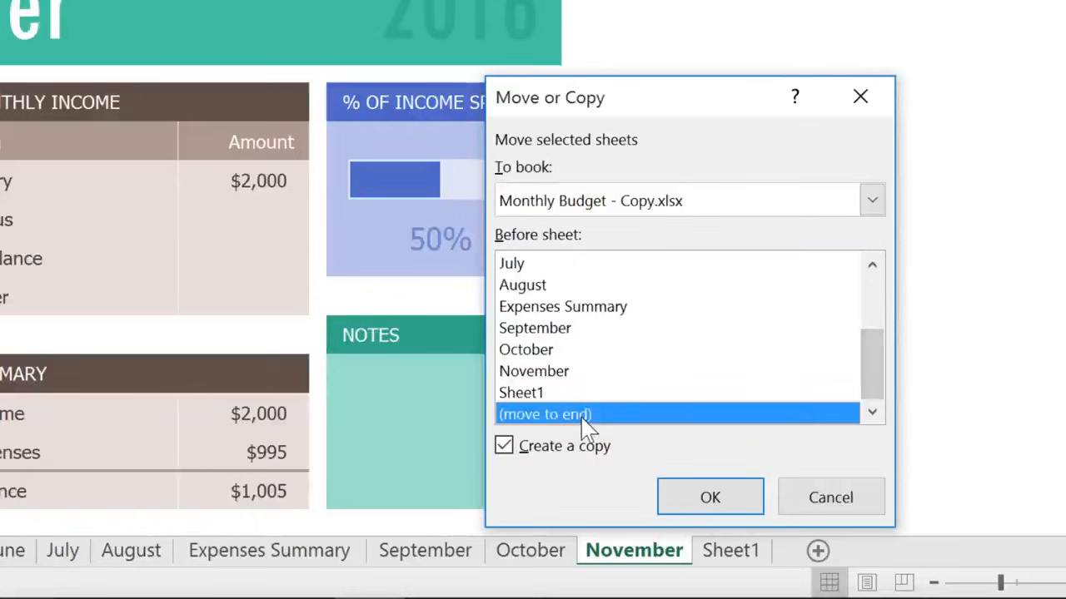
pyautogui.click(673, 497)
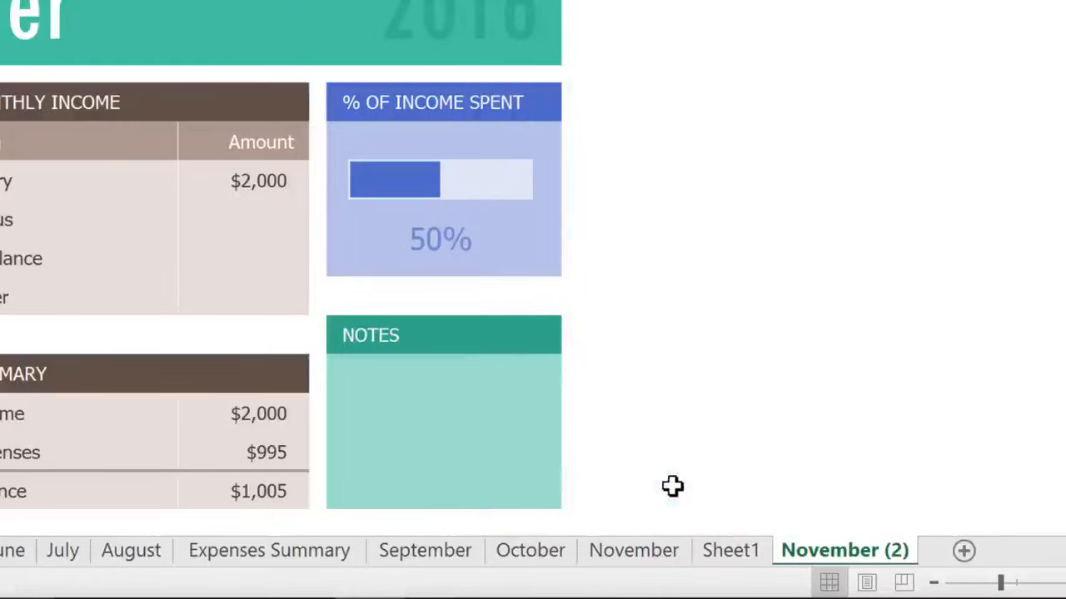
# Rename the copied November sheet as December
pyautogui.rightClick(808, 559)
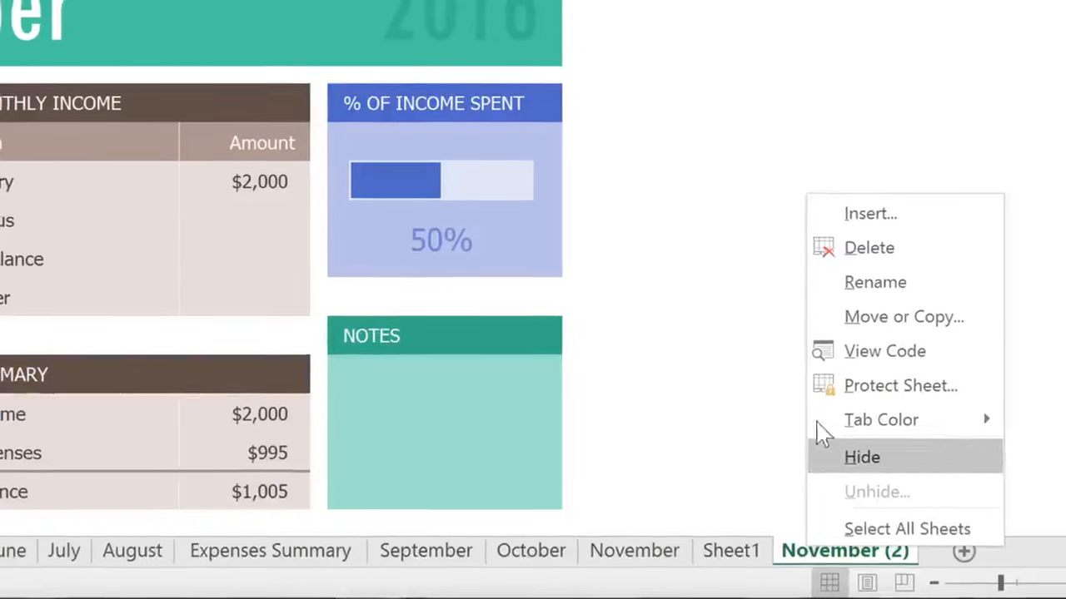
pyautogui.click(828, 283)
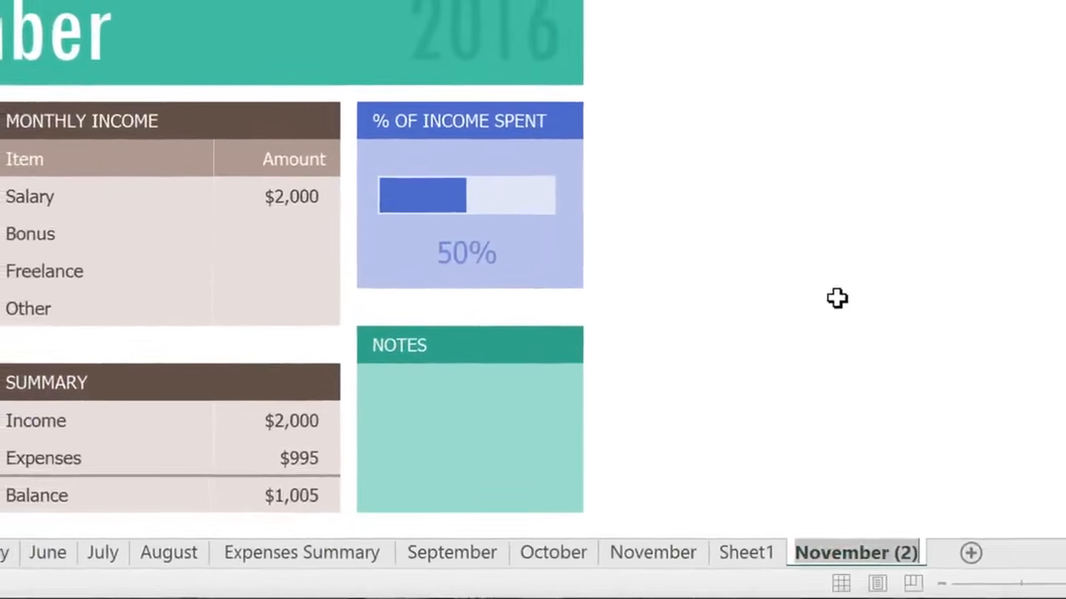
pyautogui.write('December')
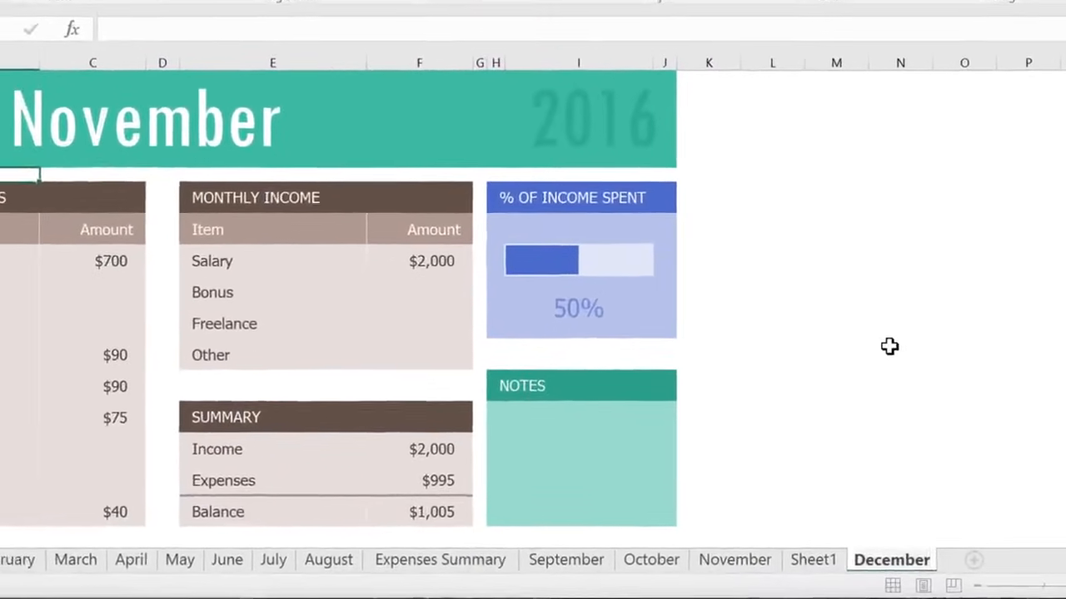
pyautogui.press('Return')
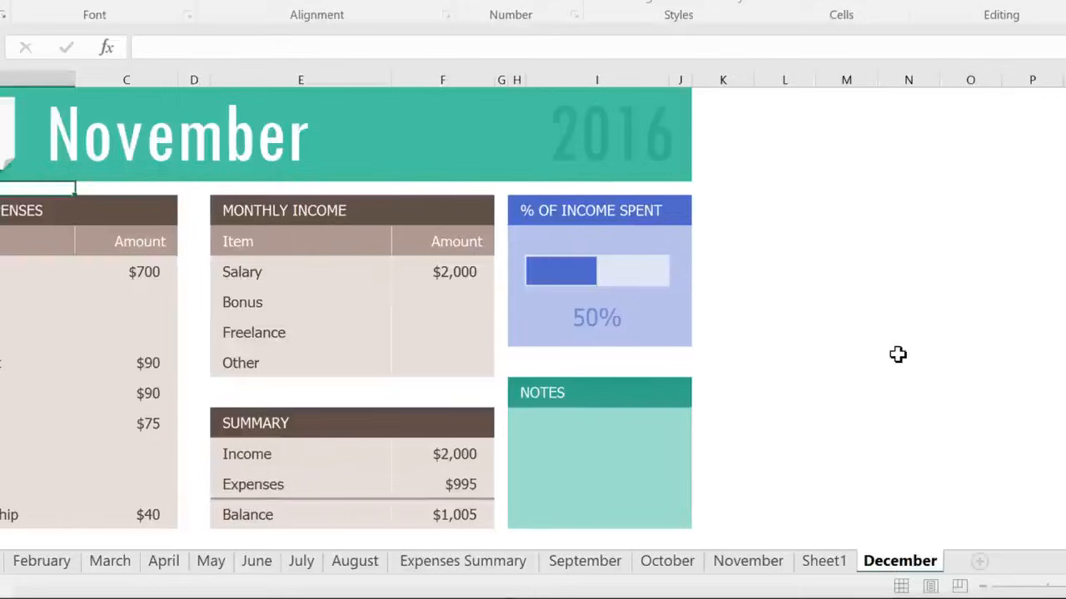
pyautogui.click(898, 355)
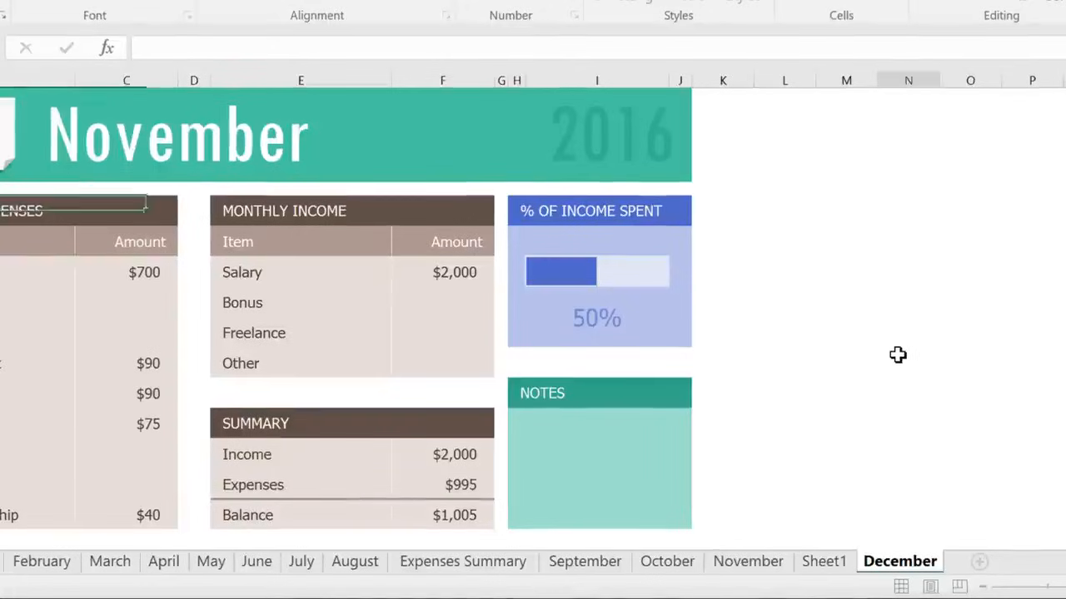
# Change the heading in the banner of the December sheet to December
pyautogui.doubleClick(283, 157)
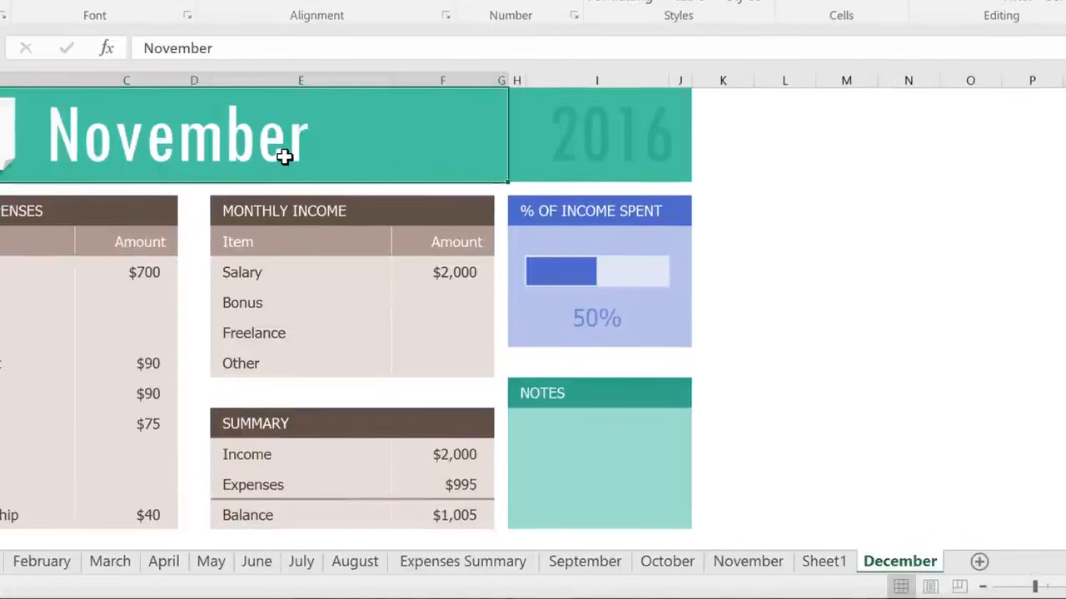
pyautogui.doubleClick(310, 155)
pyautogui.write('De')
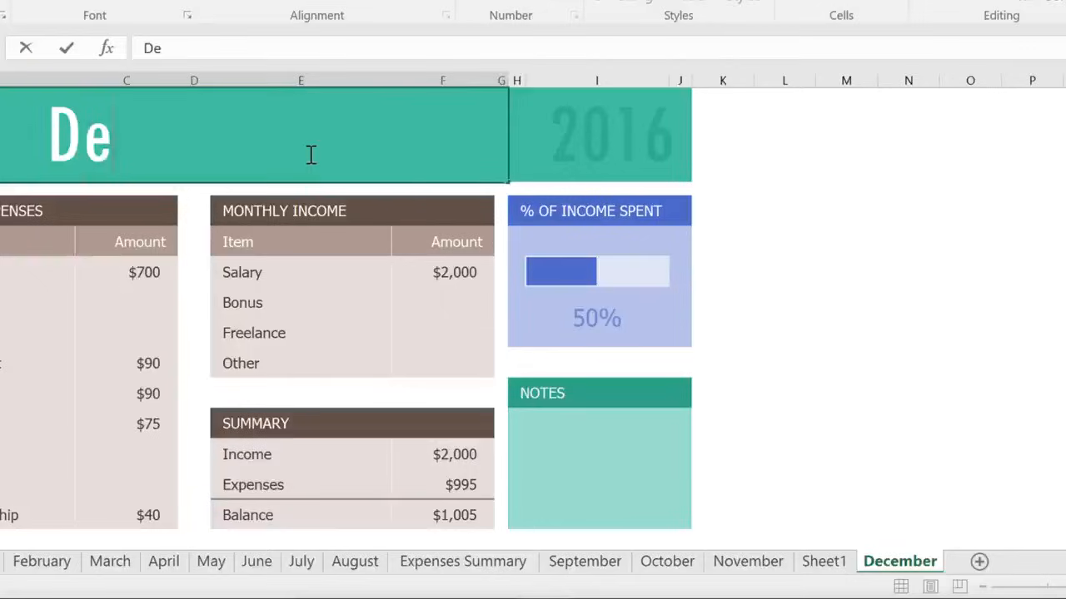
pyautogui.write('cember')
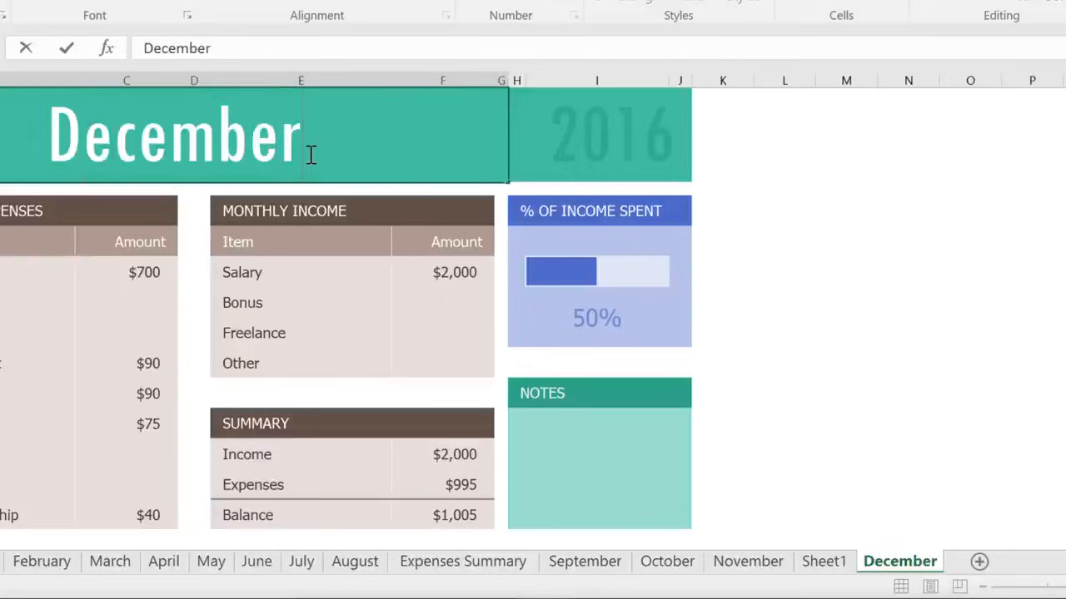
pyautogui.press('Return')
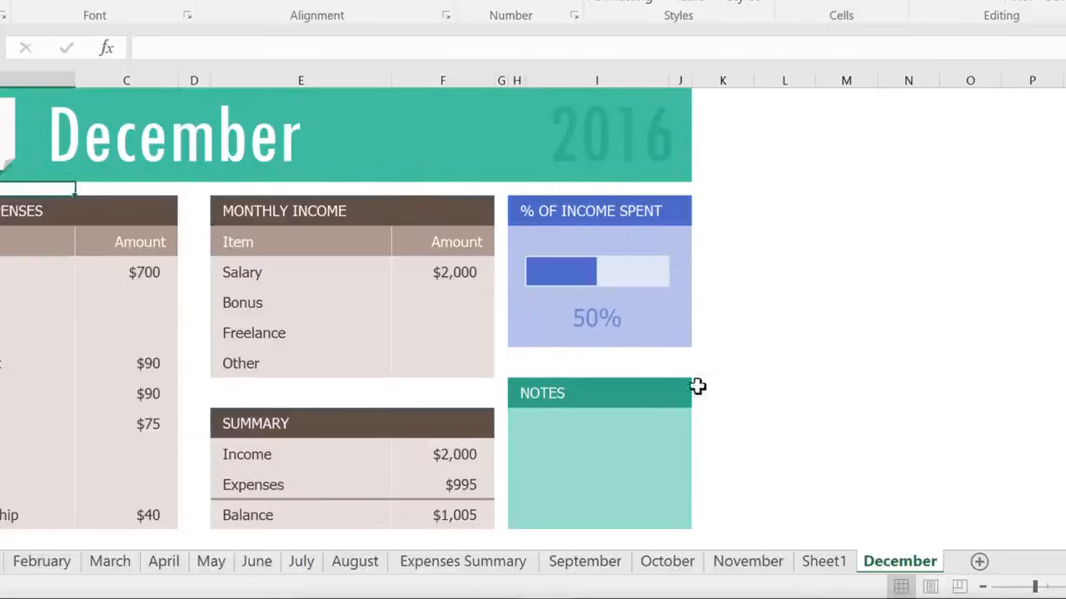
# Move the December sheet directly after November, and the Expenses Summary sheet between December and Sheet1
pyautogui.moveTo(886, 546); pyautogui.dragTo(821, 561)
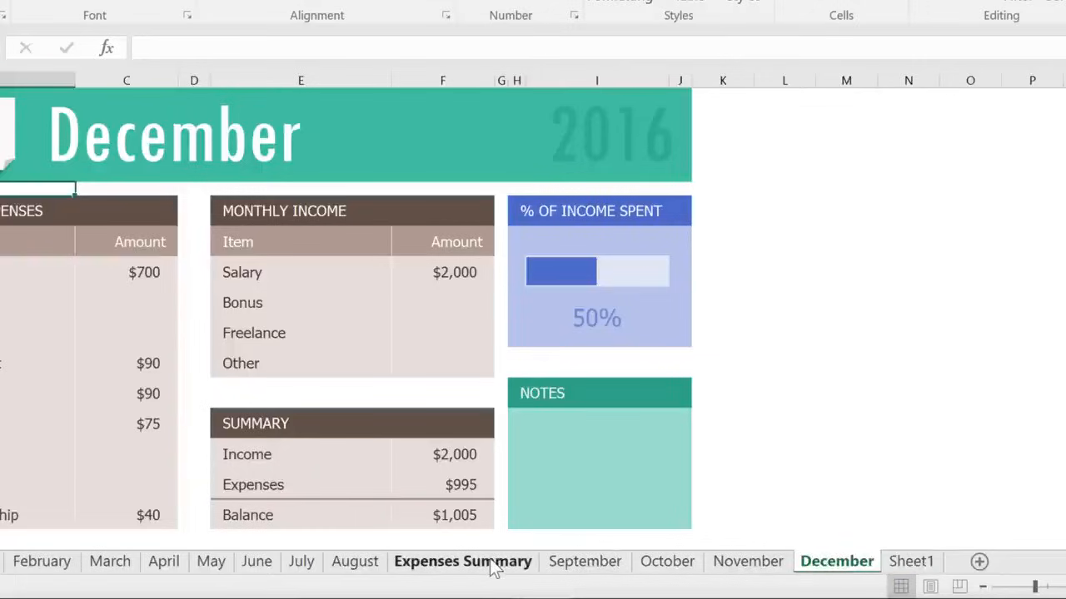
pyautogui.moveTo(494, 566); pyautogui.dragTo(895, 568)
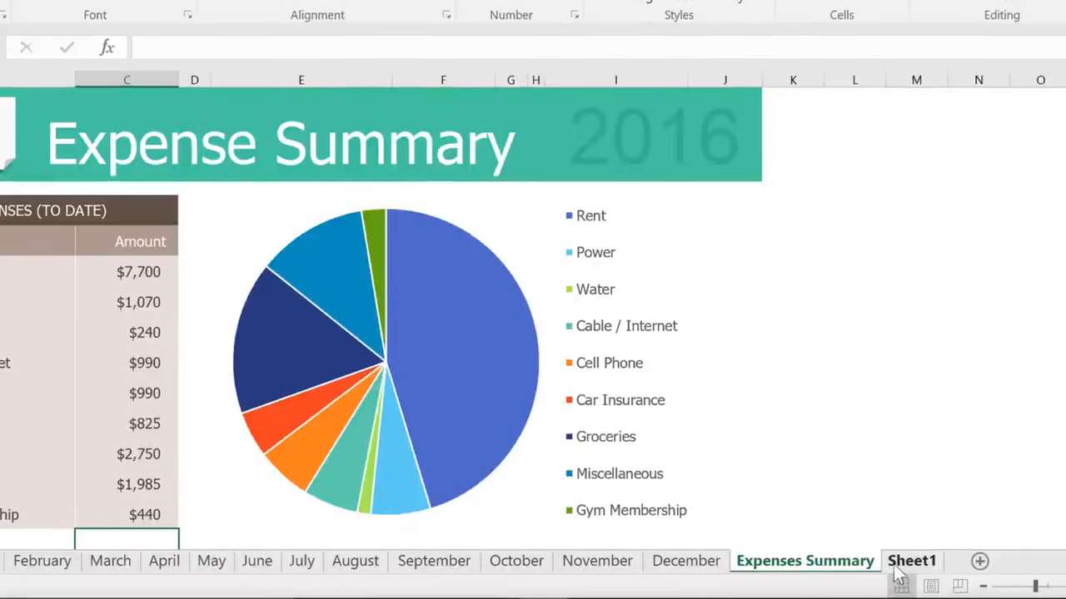
# Give the Expenses Summary sheet tab a blue theme color and switch to the December sheet to check it
pyautogui.rightClick(846, 566)
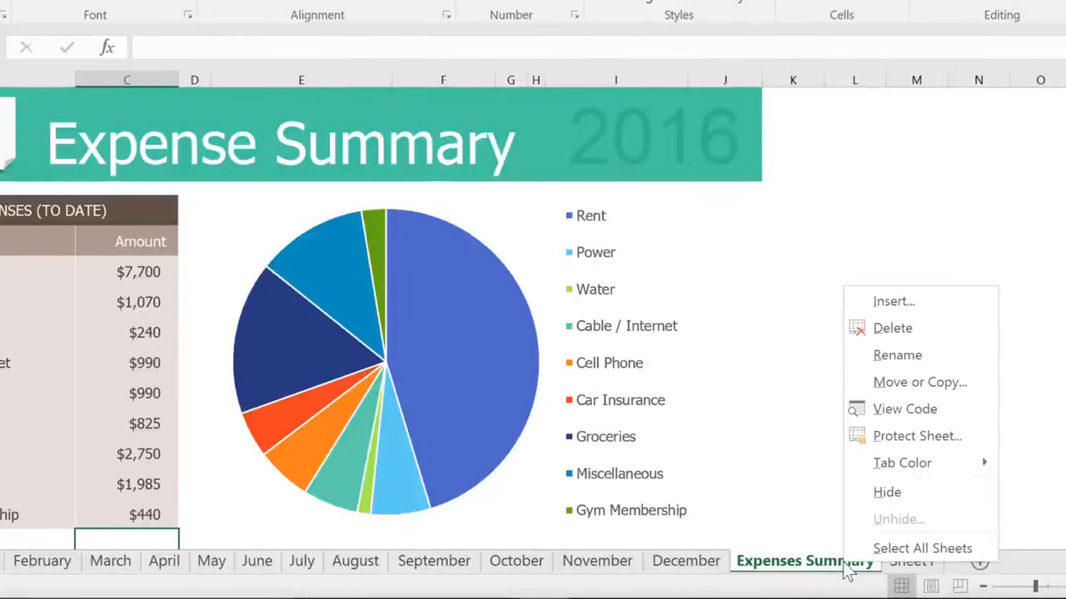
pyautogui.moveTo(949, 464)
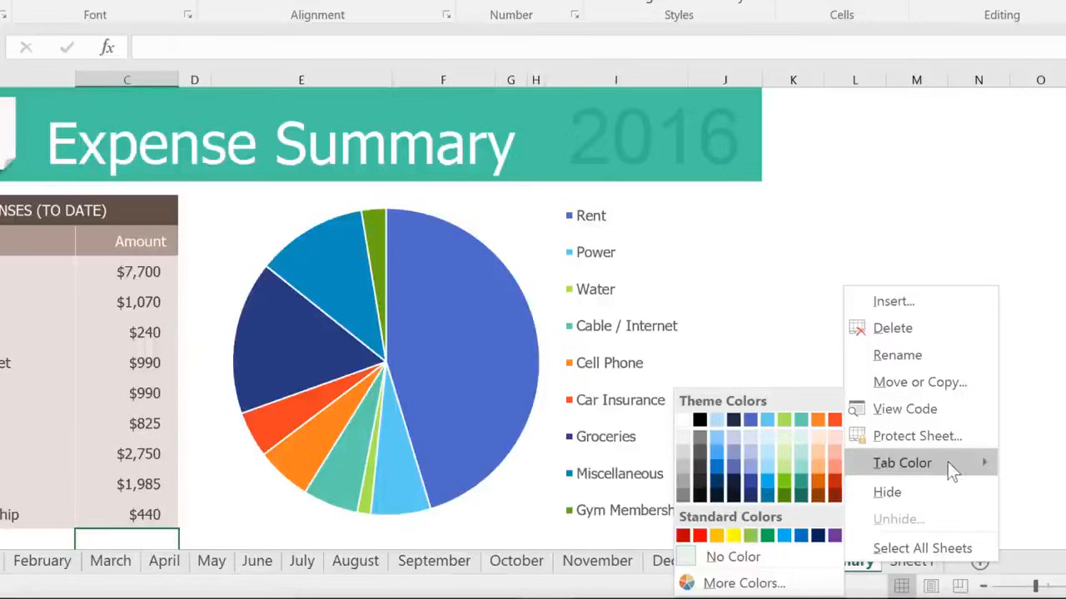
pyautogui.click(717, 463)
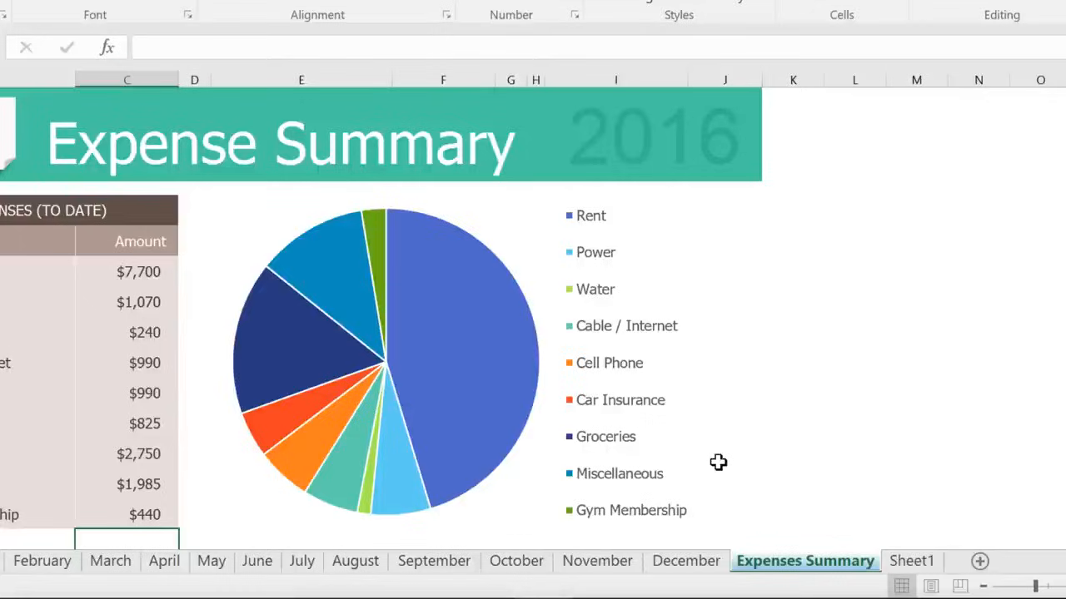
pyautogui.click(711, 563)
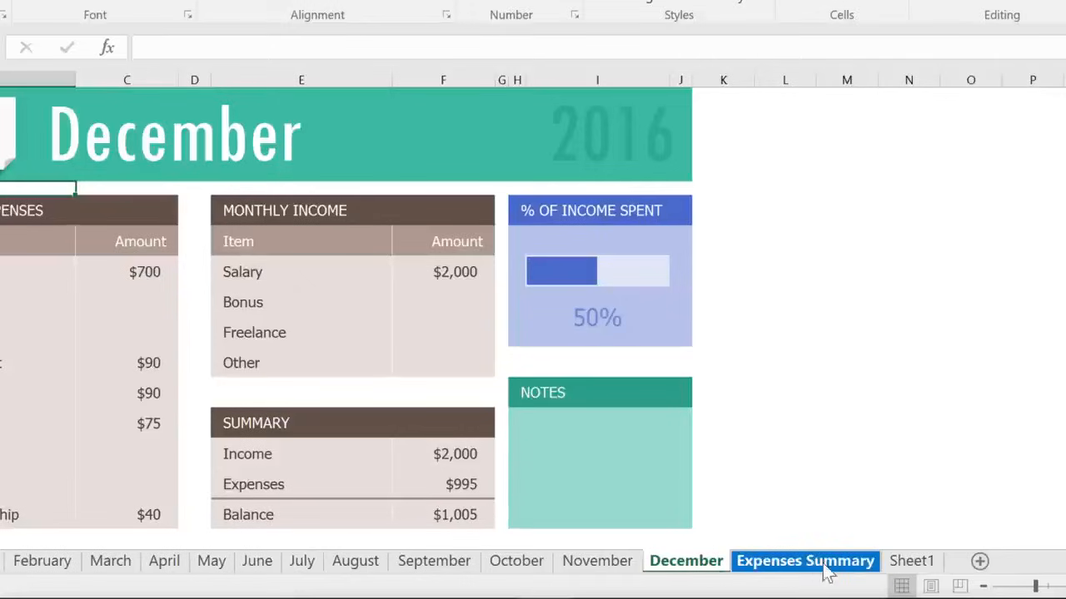
# Delete the blank Sheet1 worksheet from the workbook
pyautogui.rightClick(916, 564)
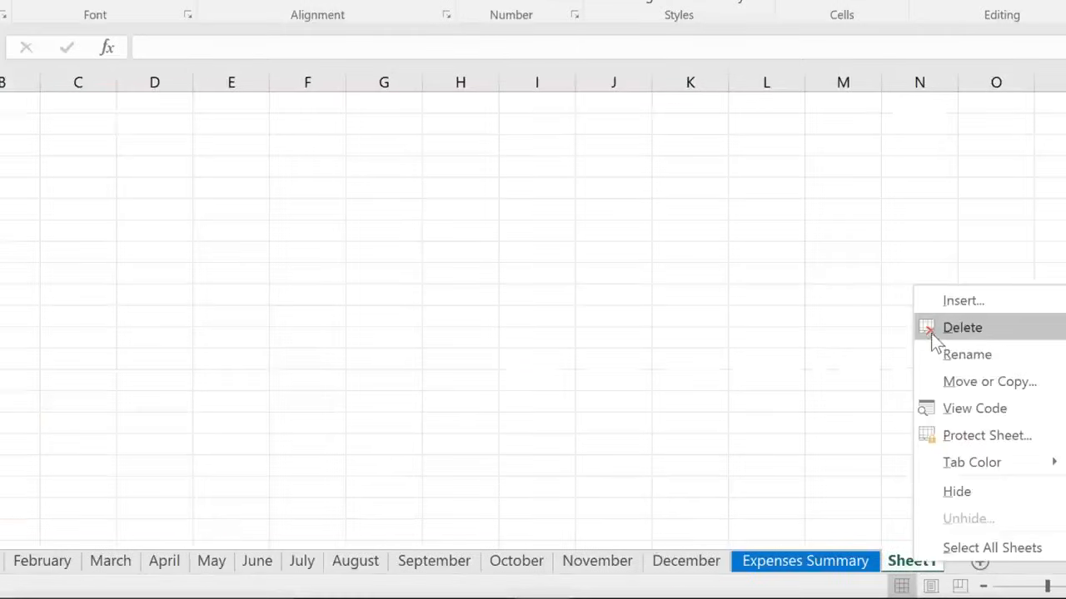
pyautogui.click(933, 331)
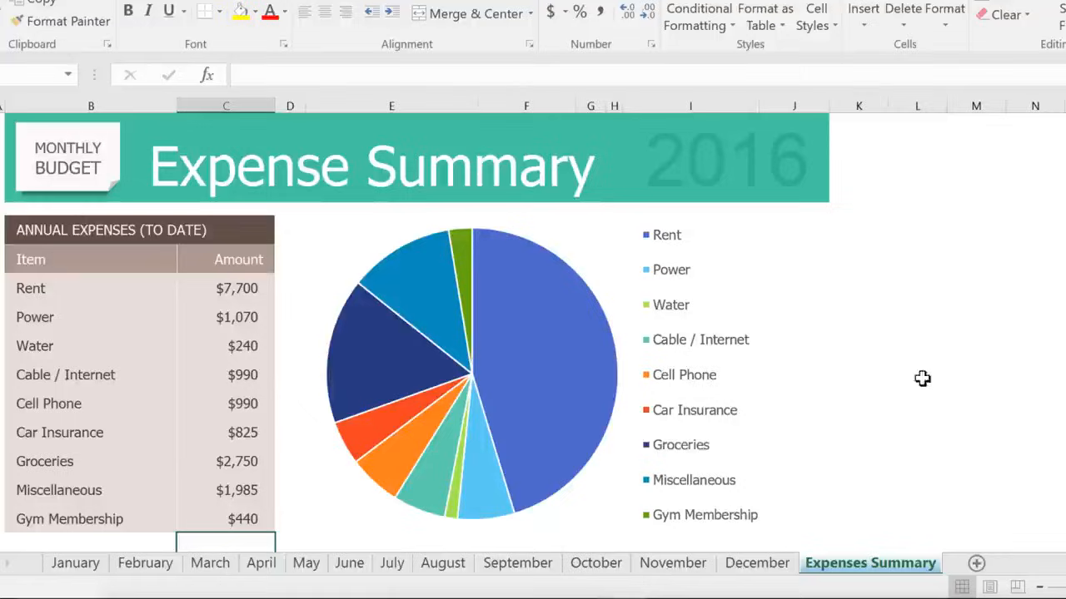
# Group the September, October, November and December sheets and look through them, returning to September
pyautogui.click(543, 571)
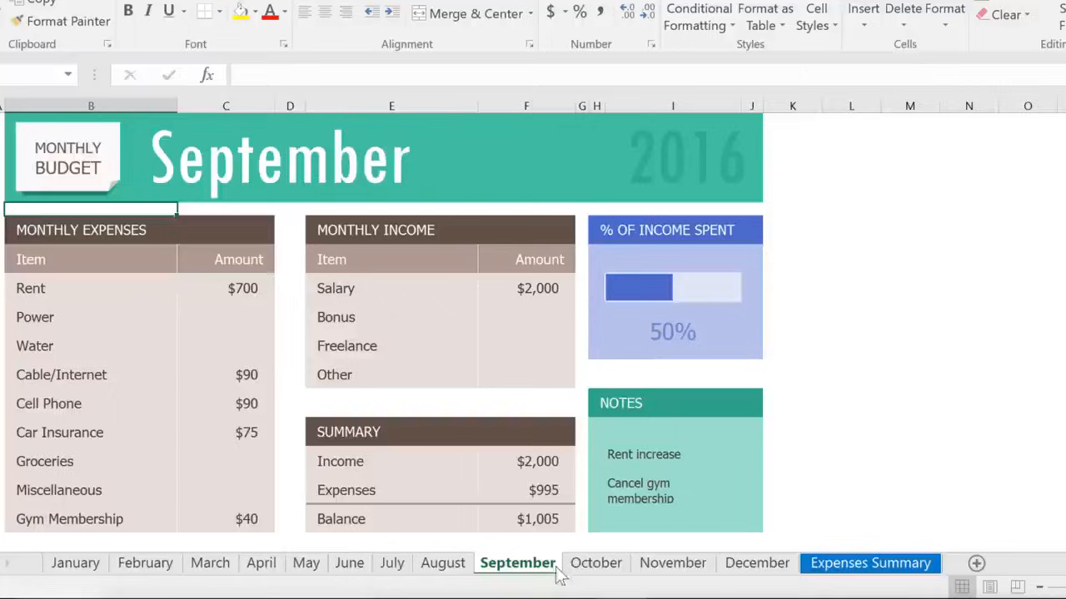
pyautogui.keyDown('ctrl'); pyautogui.click(587, 569); pyautogui.keyUp('ctrl')
pyautogui.keyDown('ctrl'); pyautogui.click(658, 568); pyautogui.keyUp('ctrl')
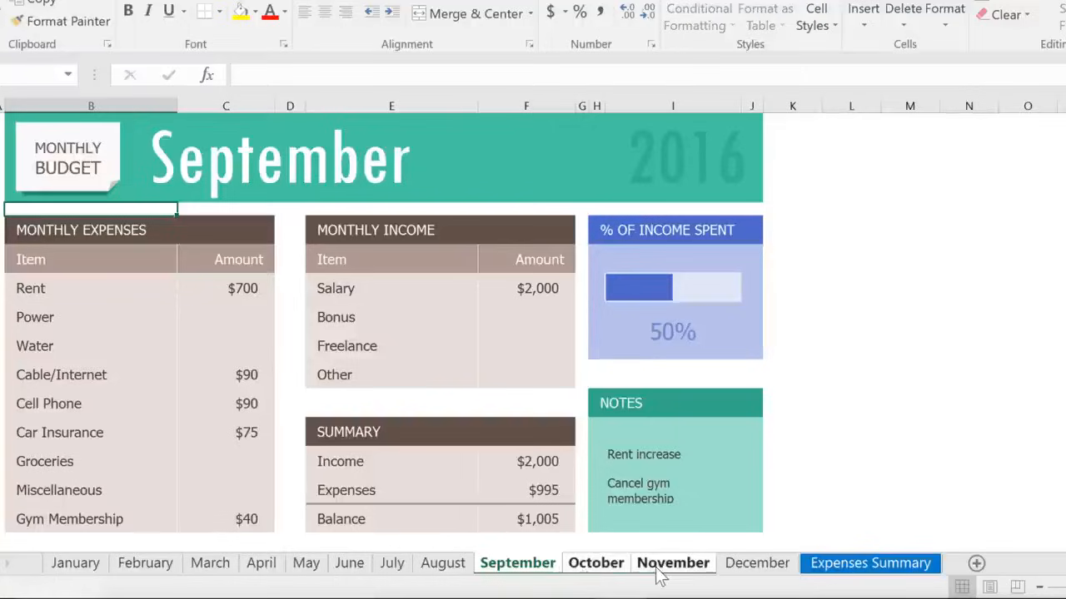
pyautogui.keyDown('ctrl'); pyautogui.click(746, 570); pyautogui.keyUp('ctrl')
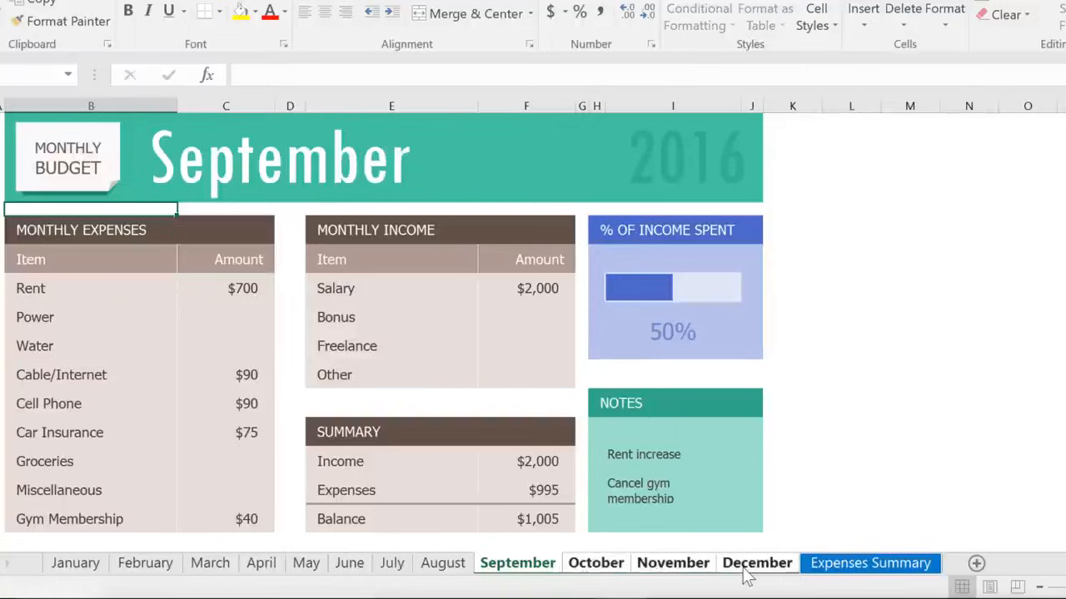
pyautogui.click(747, 569)
pyautogui.click(704, 571)
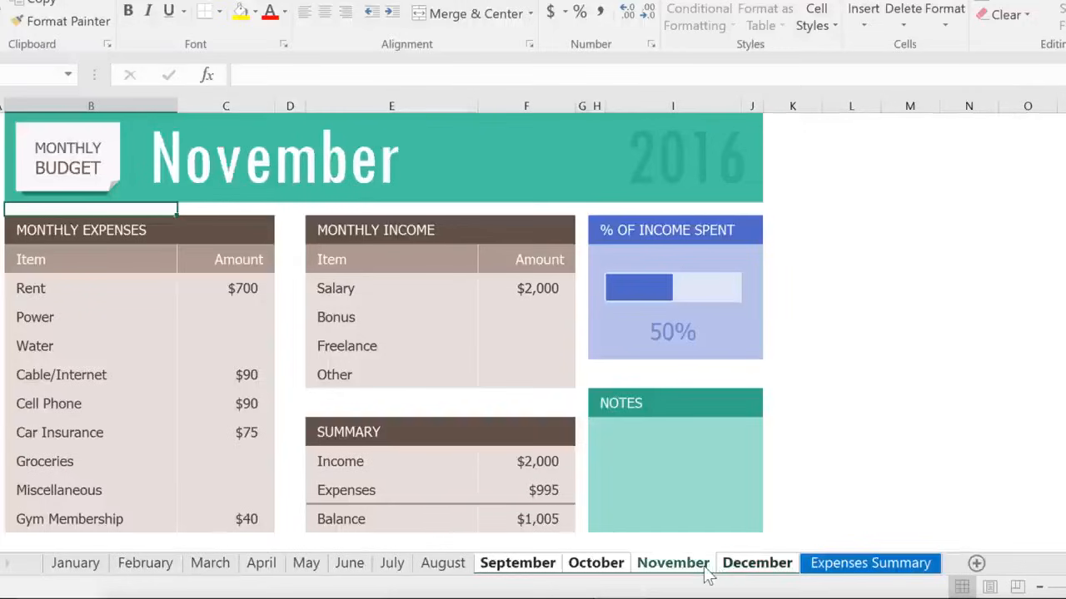
pyautogui.click(623, 570)
pyautogui.click(545, 571)
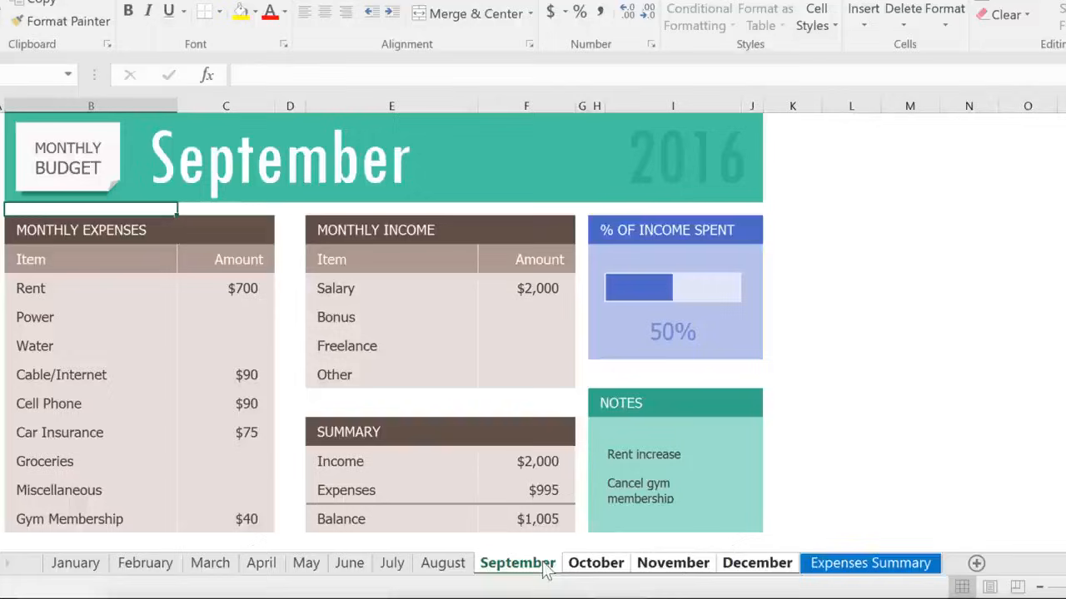
# Set the Rent amount to 775 across the grouped sheets and check it on October and November
pyautogui.click(260, 289)
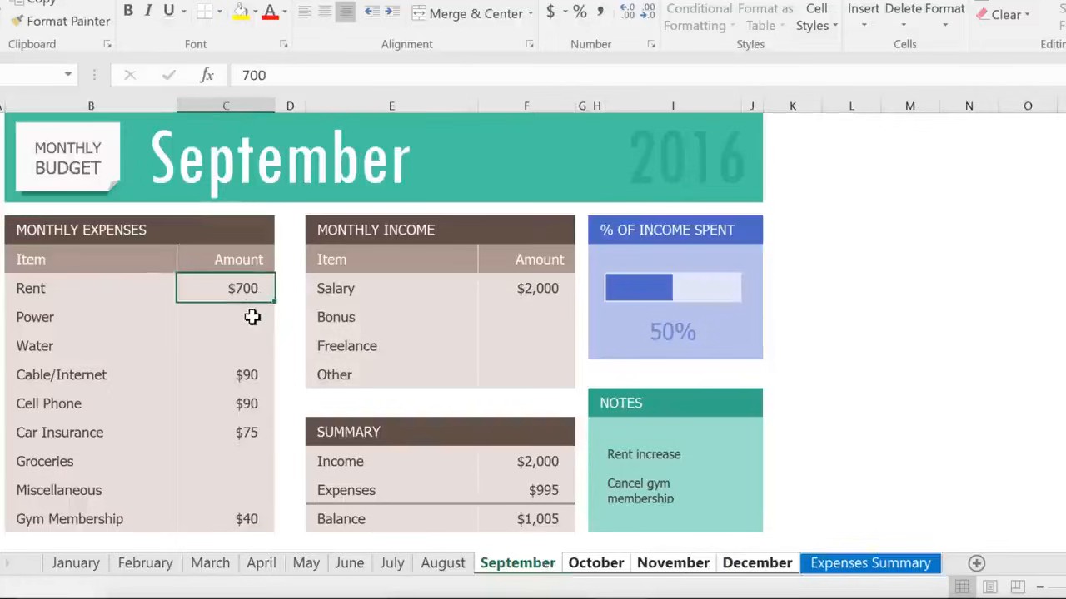
pyautogui.write('775')
pyautogui.press('Return')
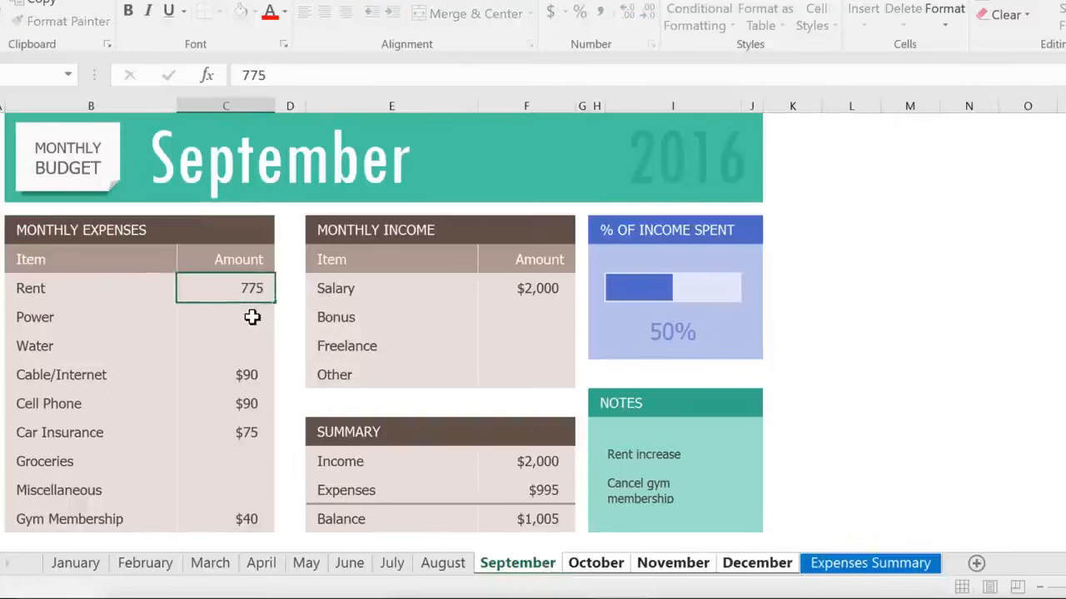
pyautogui.click(592, 564)
pyautogui.click(651, 564)
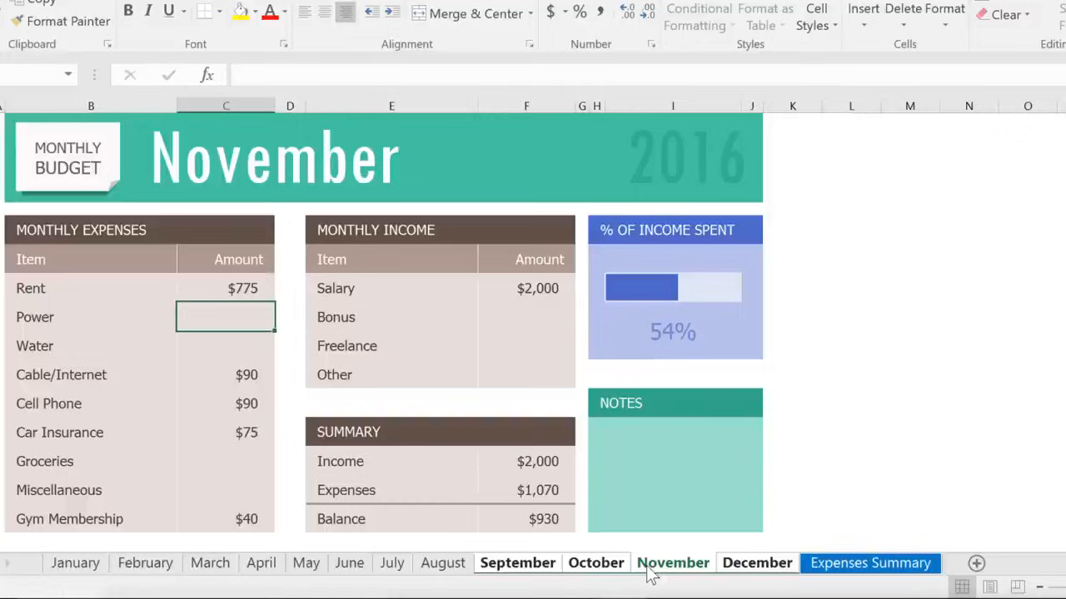
# Clear the Gym Membership item and its amount on the grouped sheets, and ungroup the sheets from December
pyautogui.click(108, 519)
pyautogui.moveTo(109, 520); pyautogui.dragTo(218, 518)
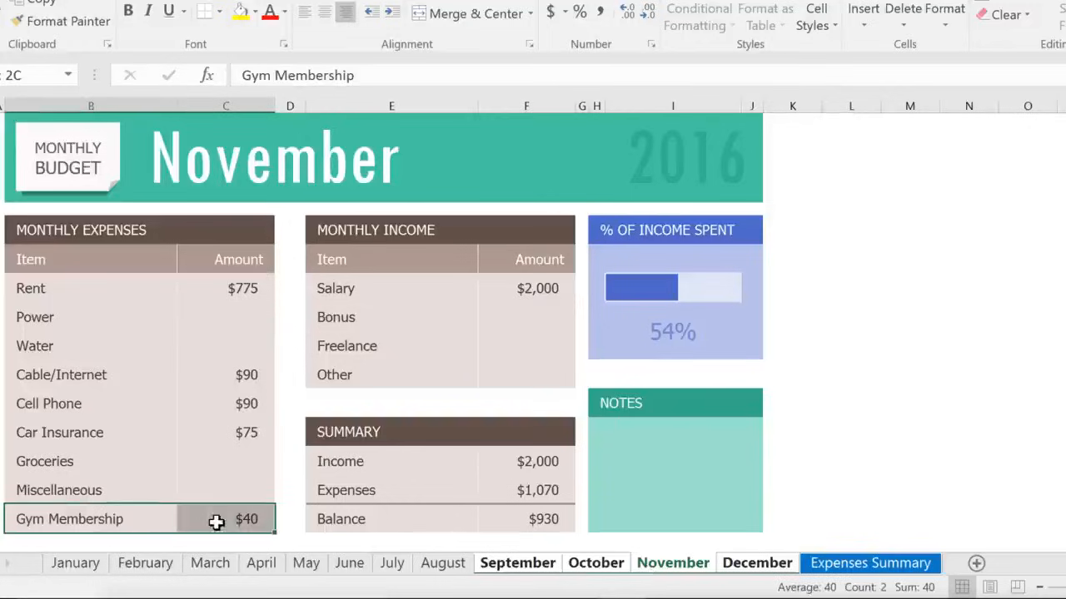
pyautogui.rightClick(226, 518)
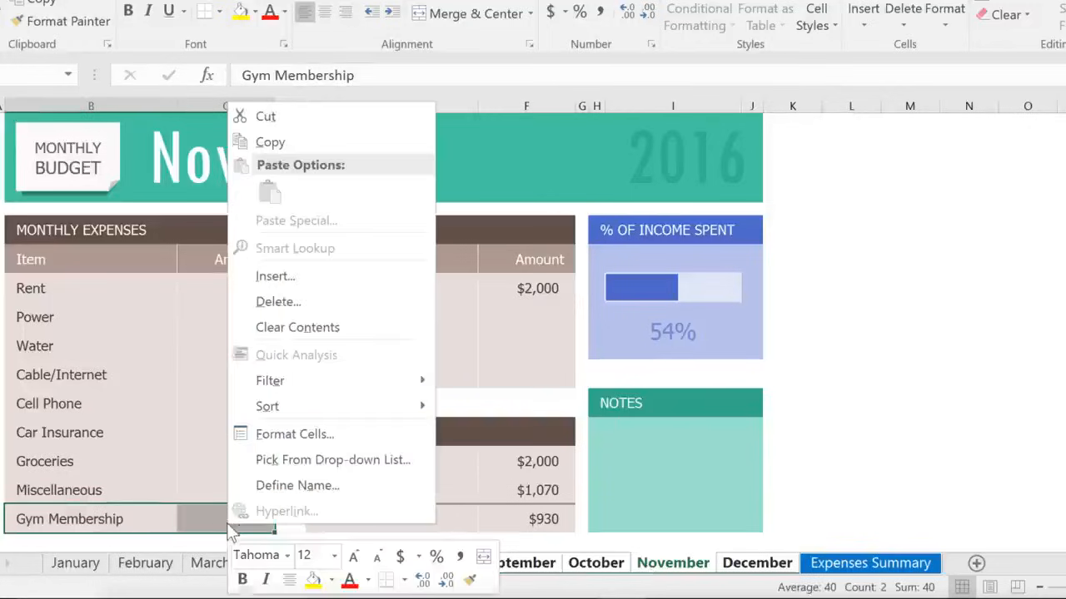
pyautogui.click(257, 327)
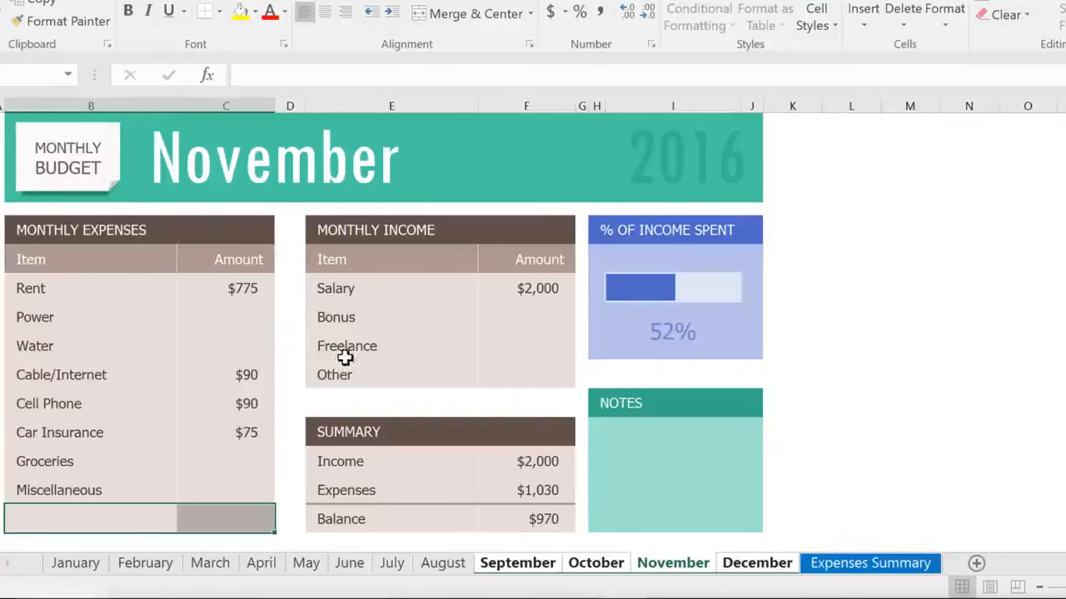
pyautogui.rightClick(755, 573)
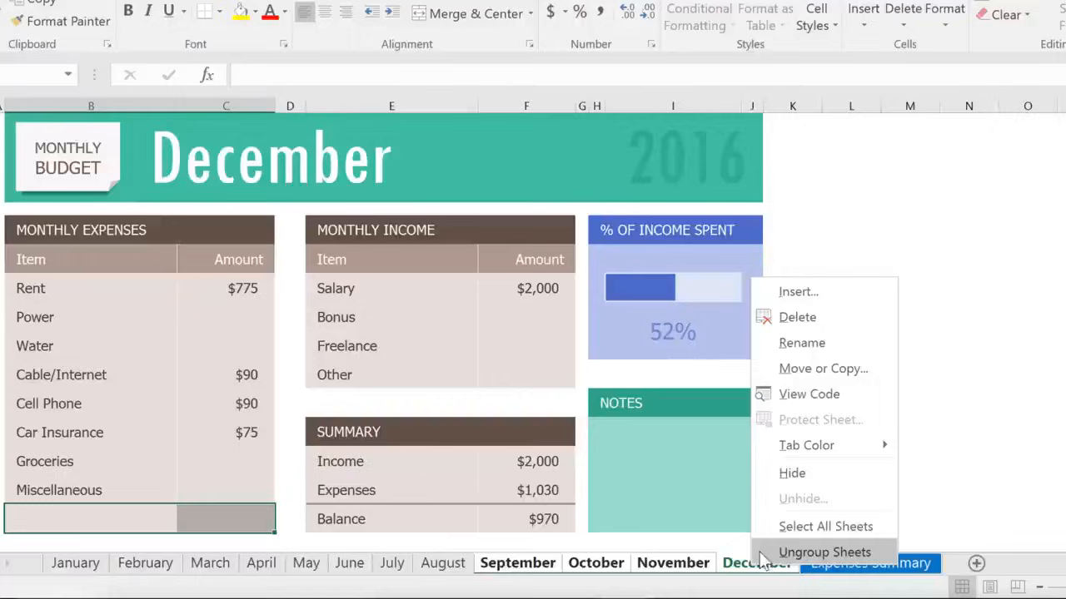
pyautogui.click(824, 552)
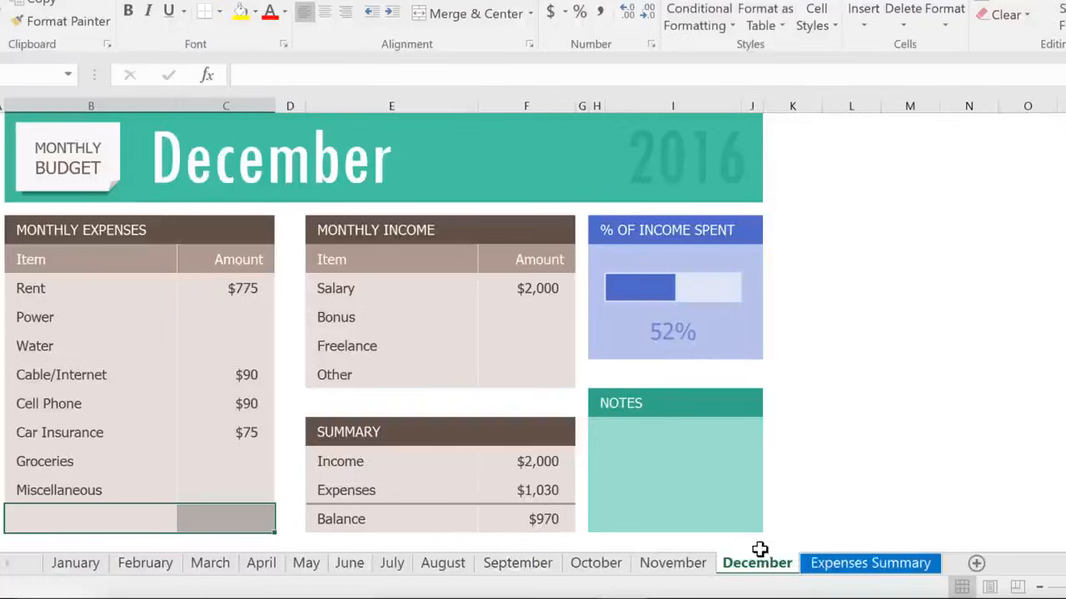